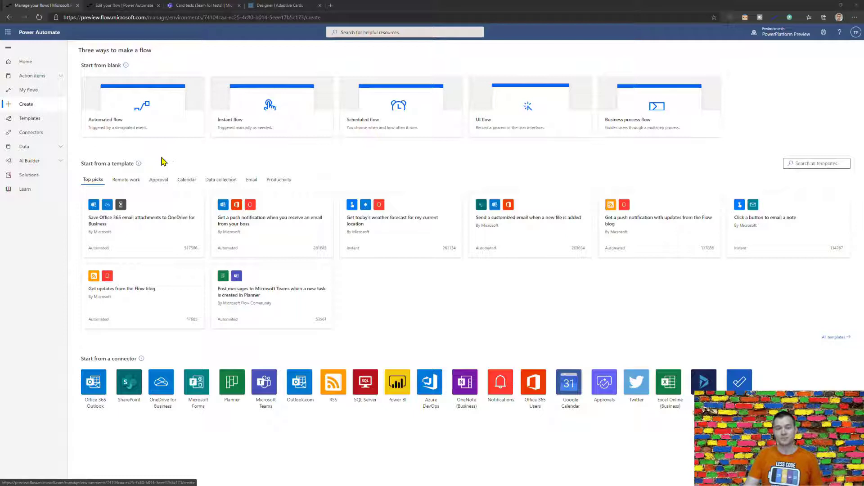
Create a blank flow with a 'Manually trigger a flow' trigger and list Microsoft Teams actions for the next step
click(195, 106)
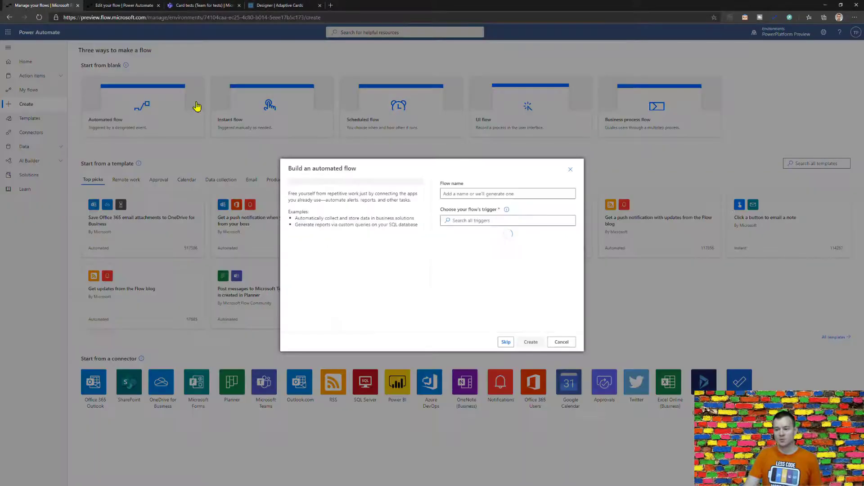
click(507, 343)
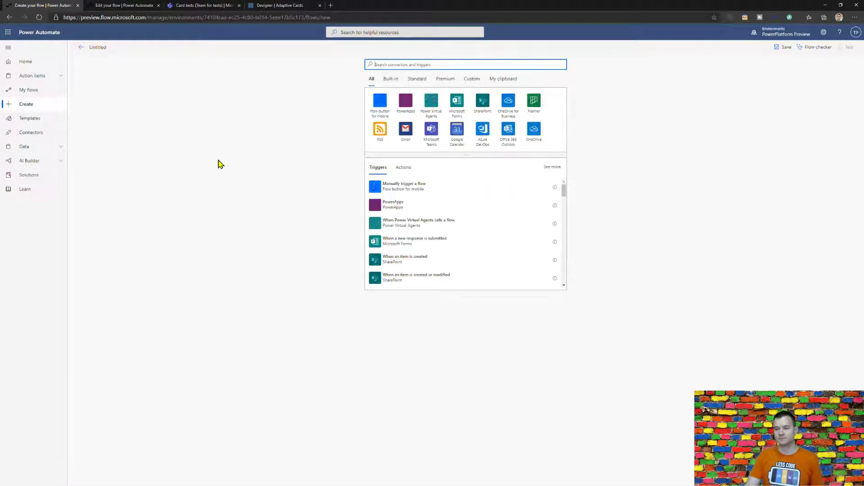
click(381, 104)
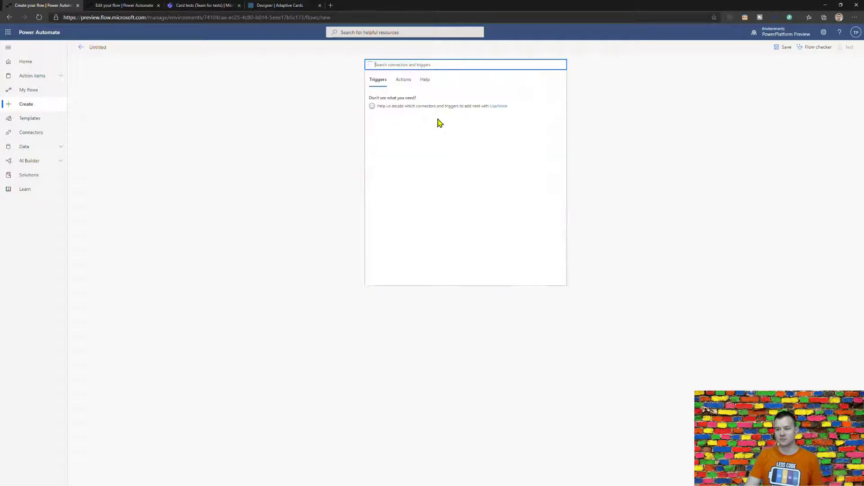
click(408, 105)
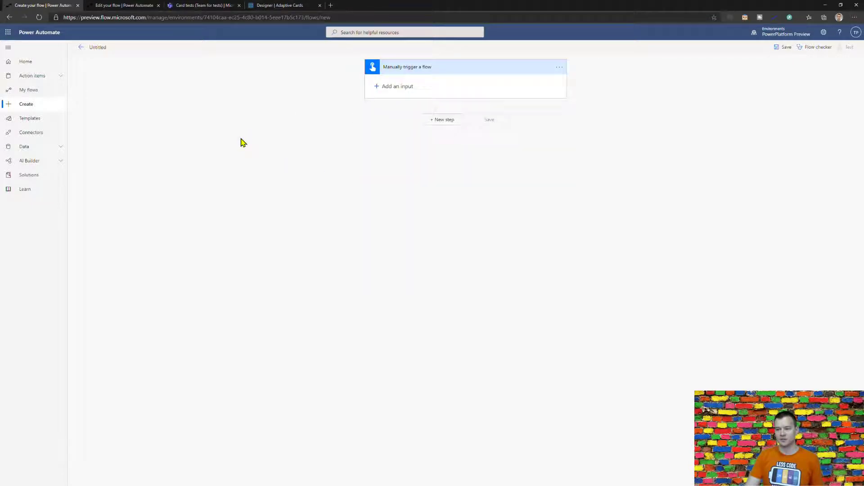
click(438, 123)
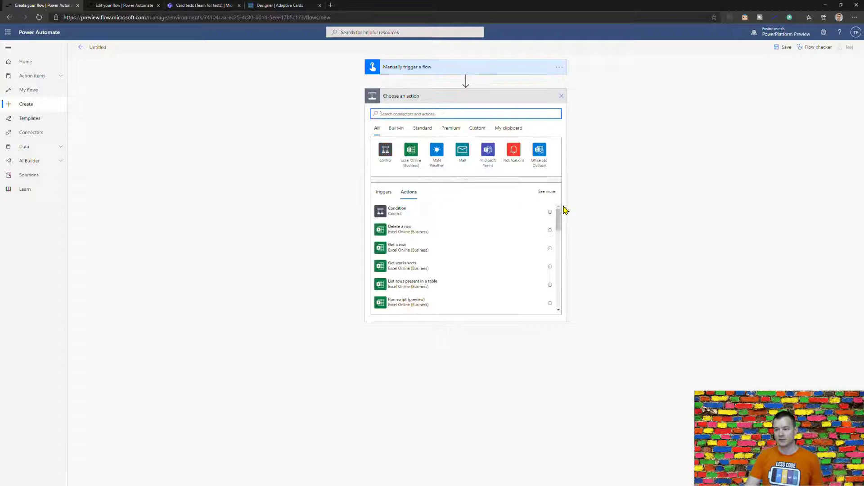
click(490, 158)
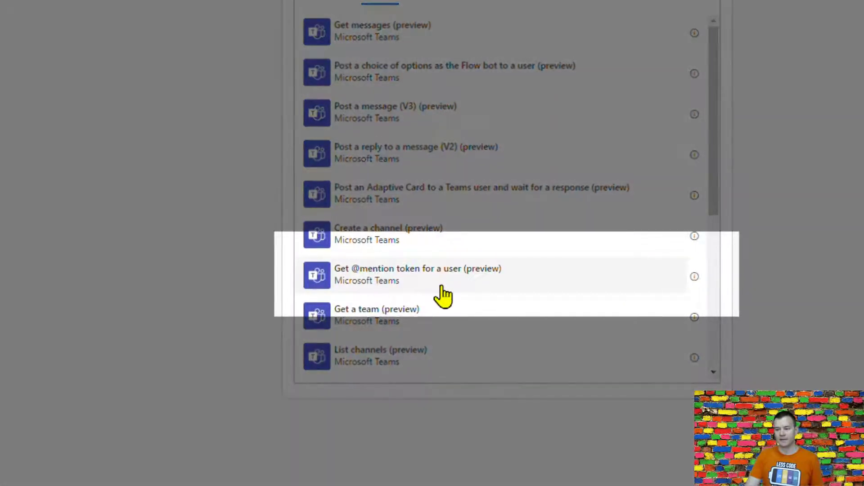
click(442, 291)
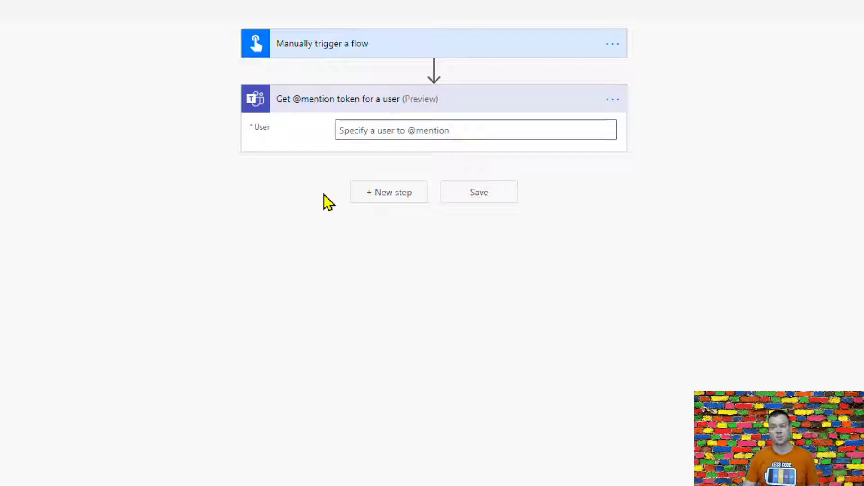
click(215, 6)
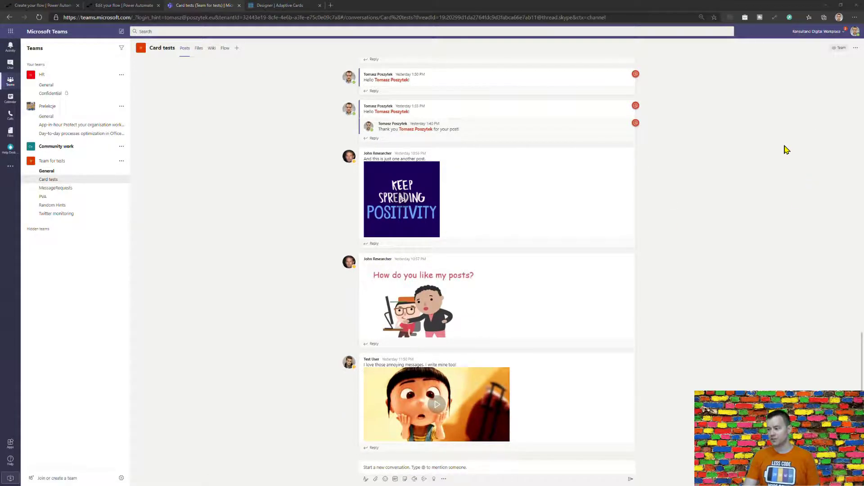
From the second account, post 'THis is just a very annoying msssages :)' in Card tests
key(alt+Tab)
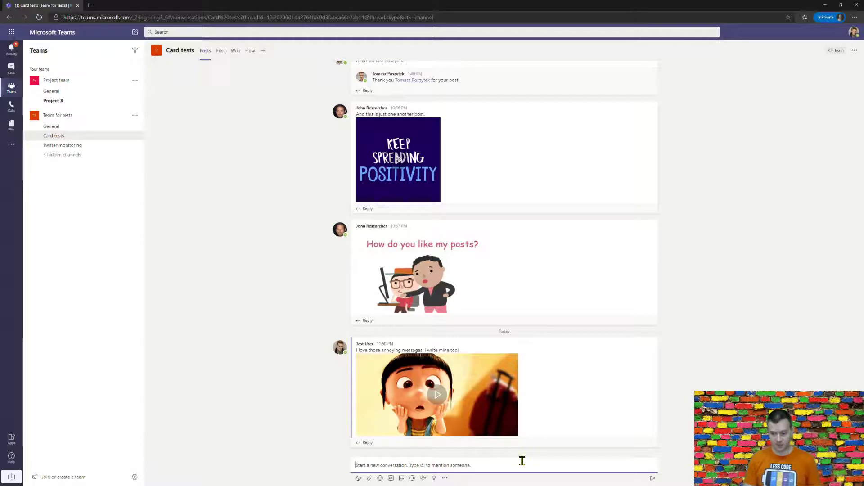
text(THis is )
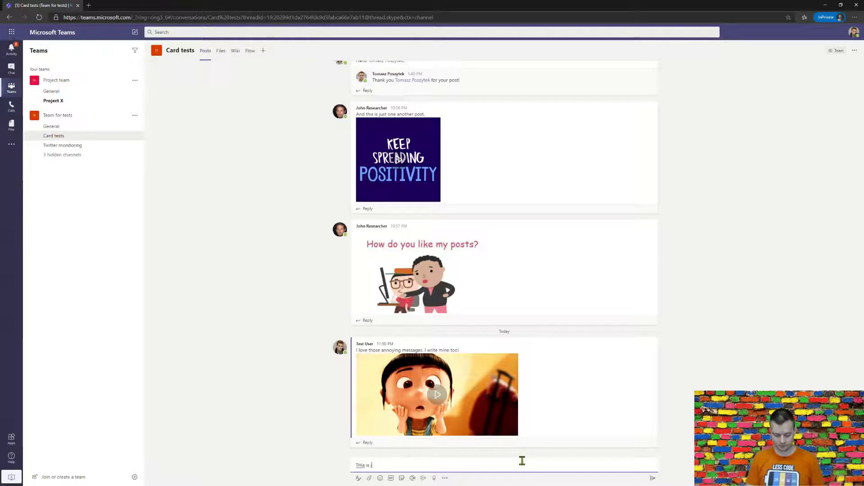
text(just a very annoying ms)
text(ssage)
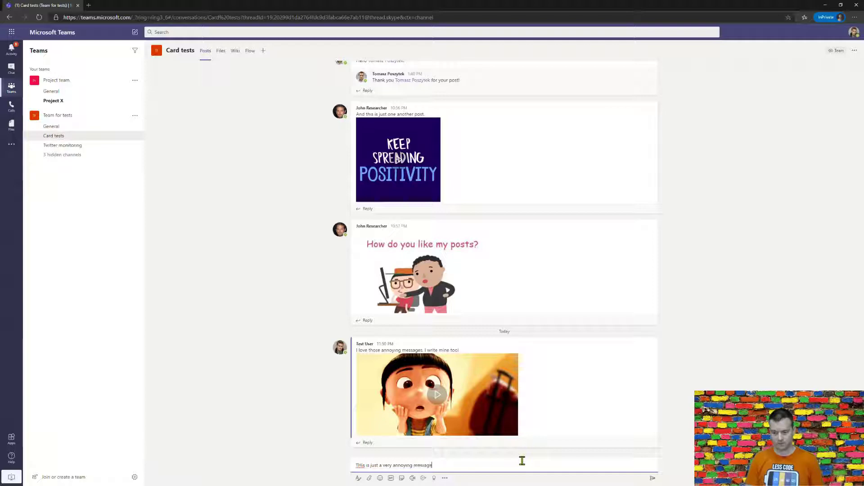
text(s)
text( :))
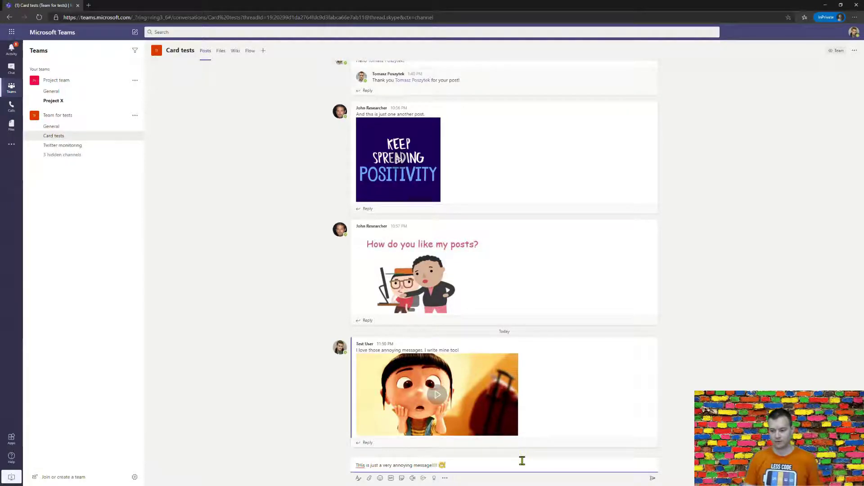
key(Return)
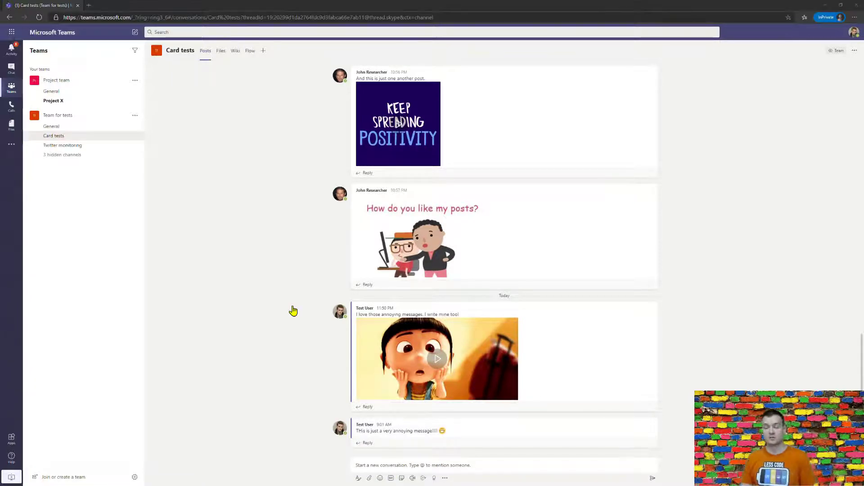
As the original account, run the 'Options for message' action on the annoying message
key(alt+Tab)
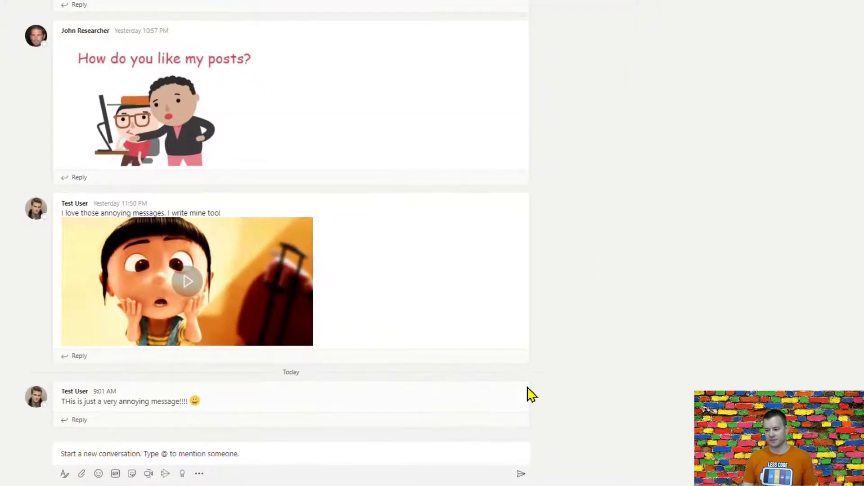
mouse_move(522, 390)
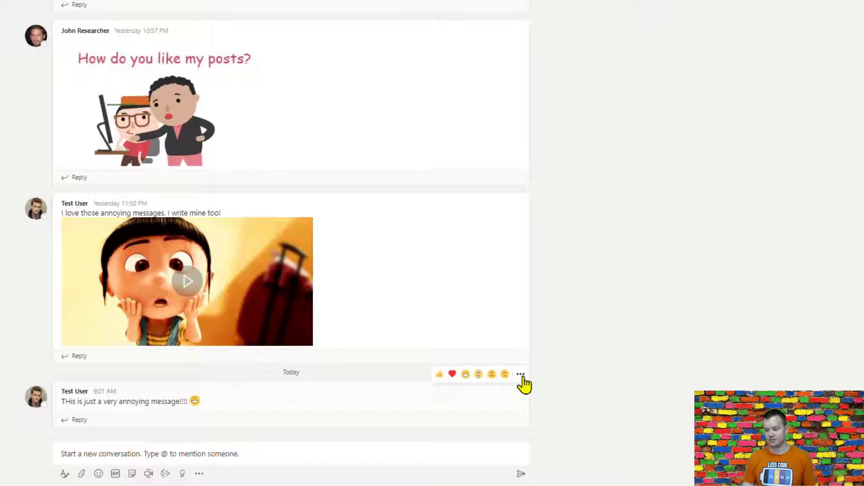
click(522, 376)
mouse_move(541, 373)
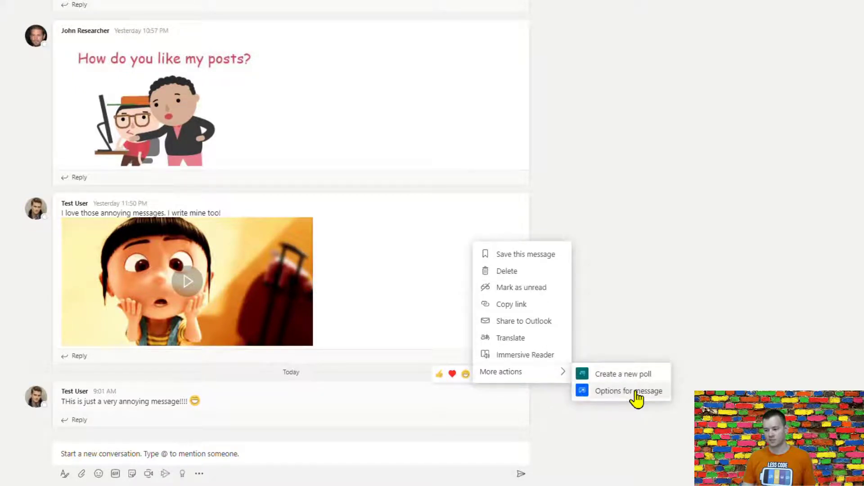
click(636, 392)
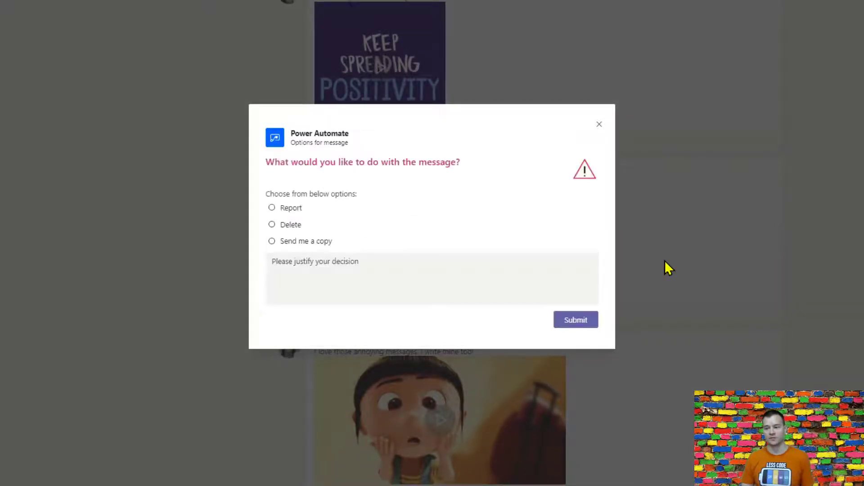
Choose Report with justification 'I find offensive and abusive. And I just don't like it :P'
click(298, 210)
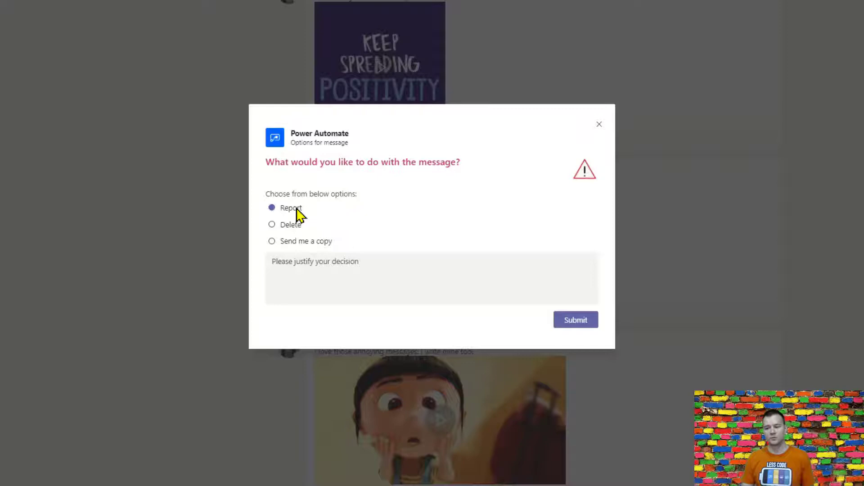
click(373, 279)
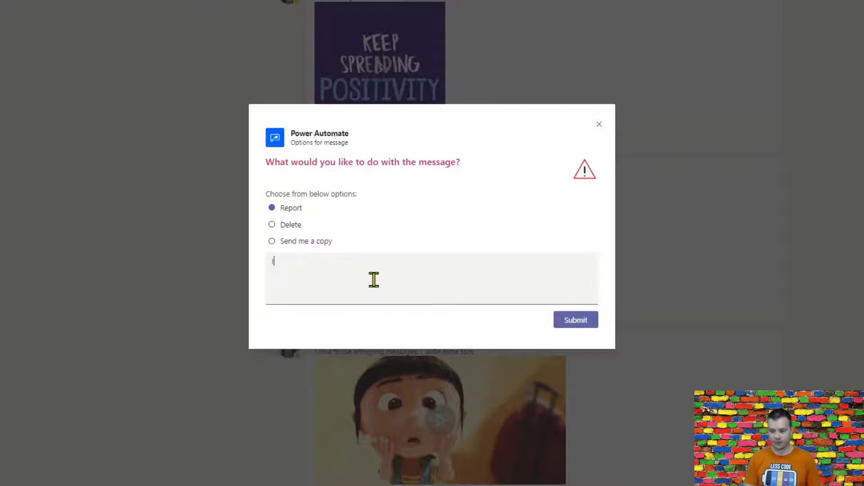
text(I find)
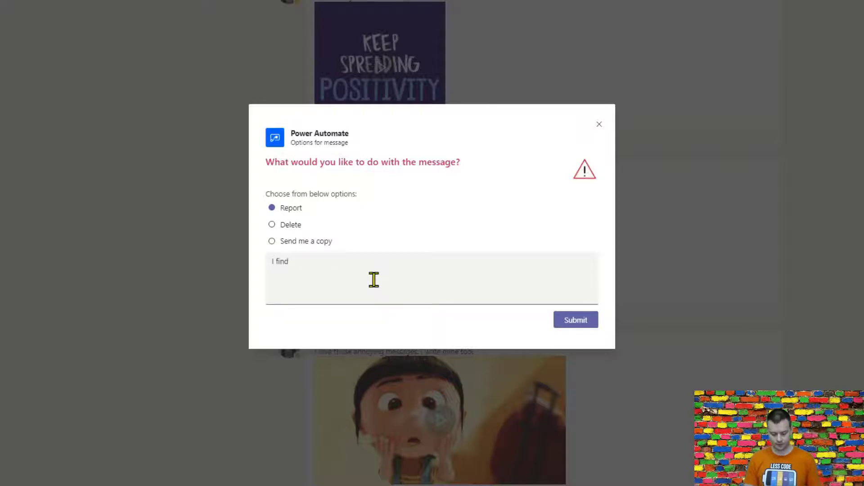
text( offensice)
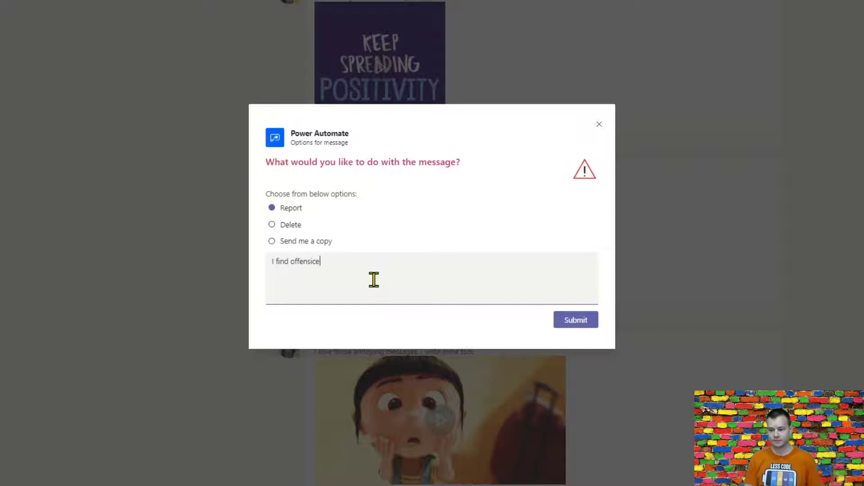
key(BackSpace)
key(BackSpace)
text(ve)
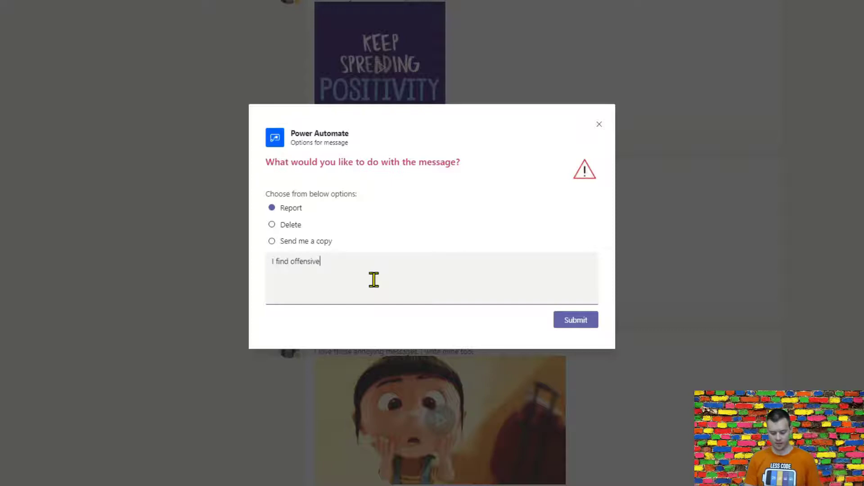
text( and abusive.)
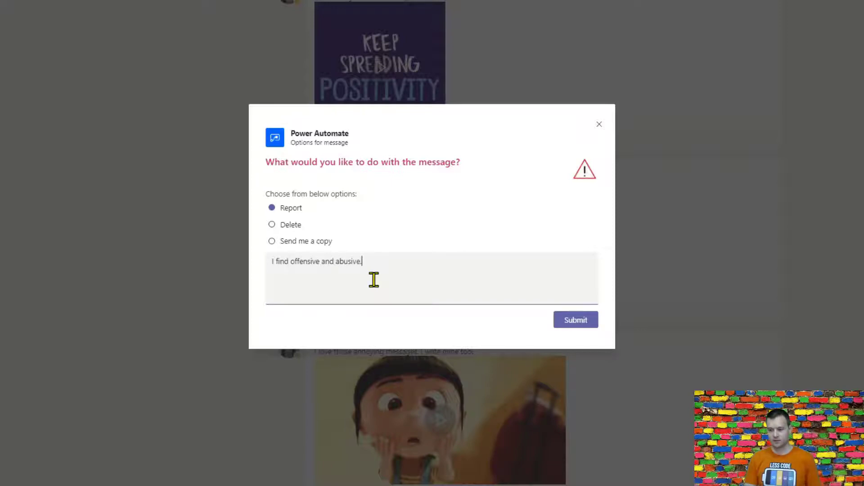
text( And I )
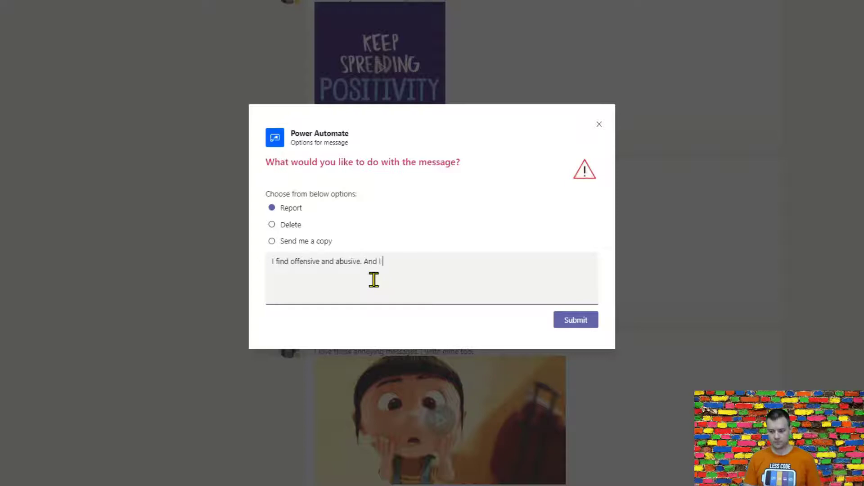
text(just don't like it :P)
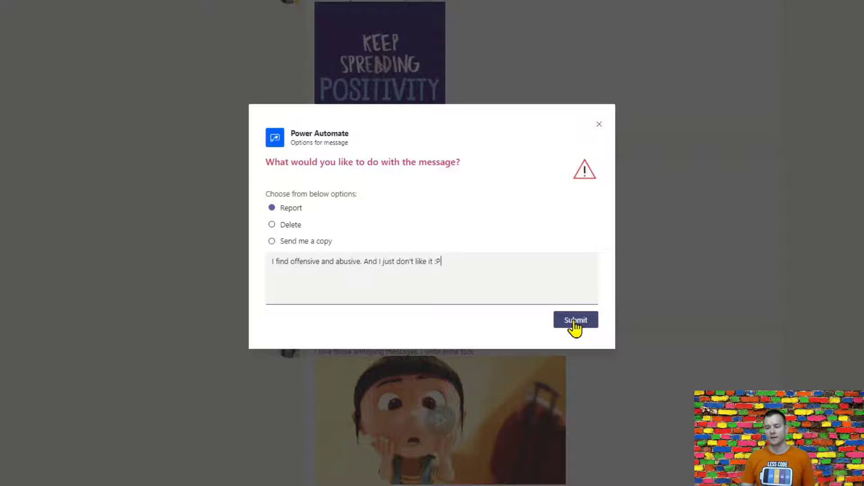
Submit the Report choice so the flow replies to the message's author
click(574, 321)
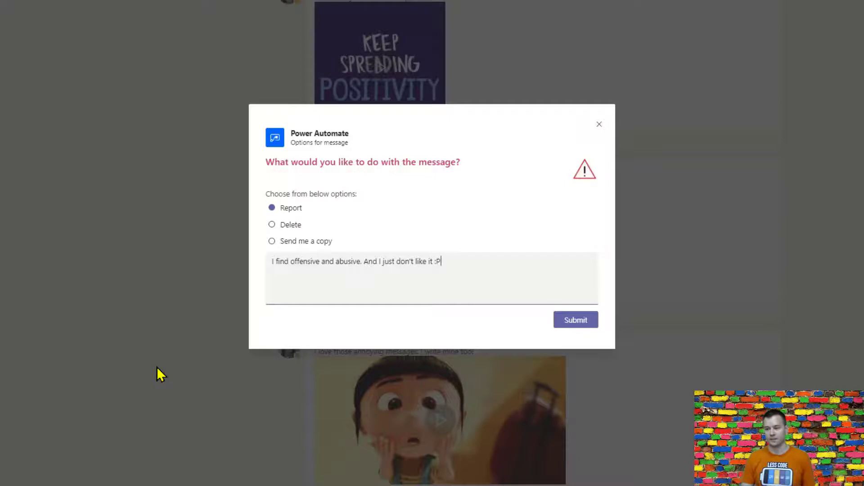
click(563, 330)
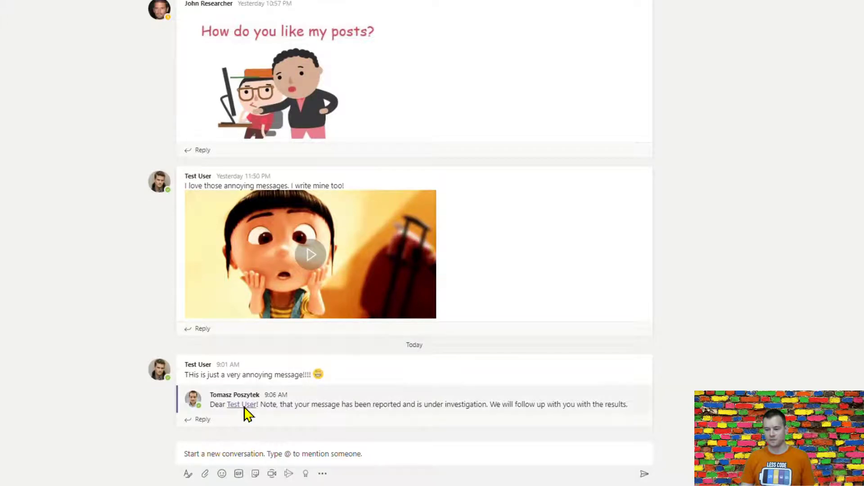
In MessageRequests, view the mentioned admin's profile card on the Reported message card
click(245, 407)
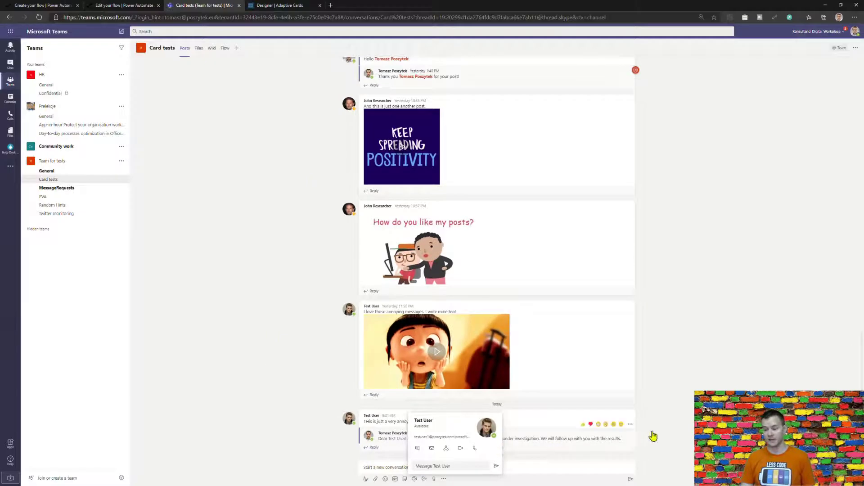
key(alt+Tab)
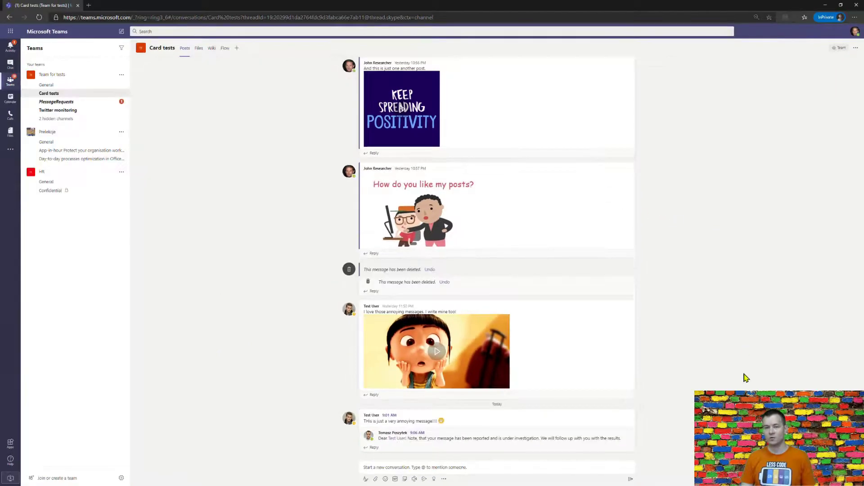
click(56, 103)
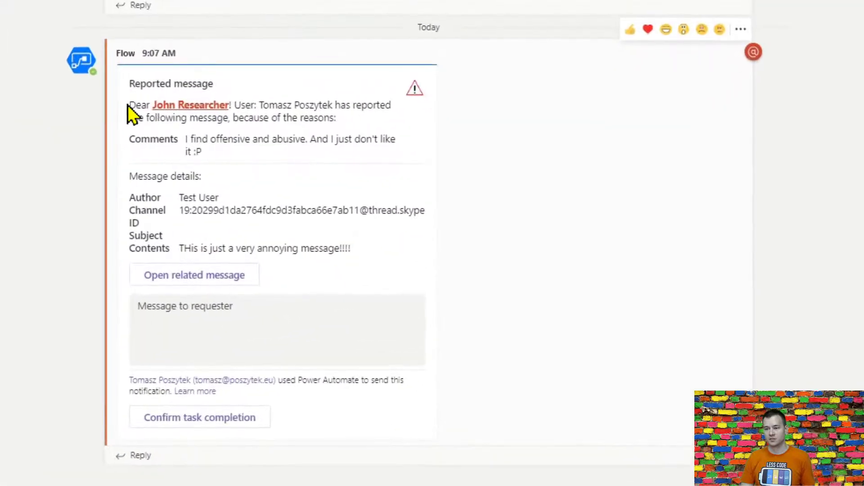
mouse_move(387, 172)
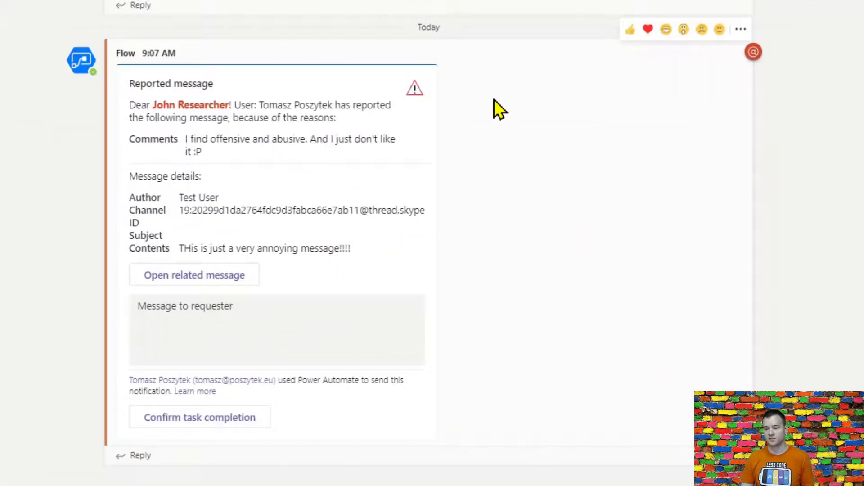
click(189, 105)
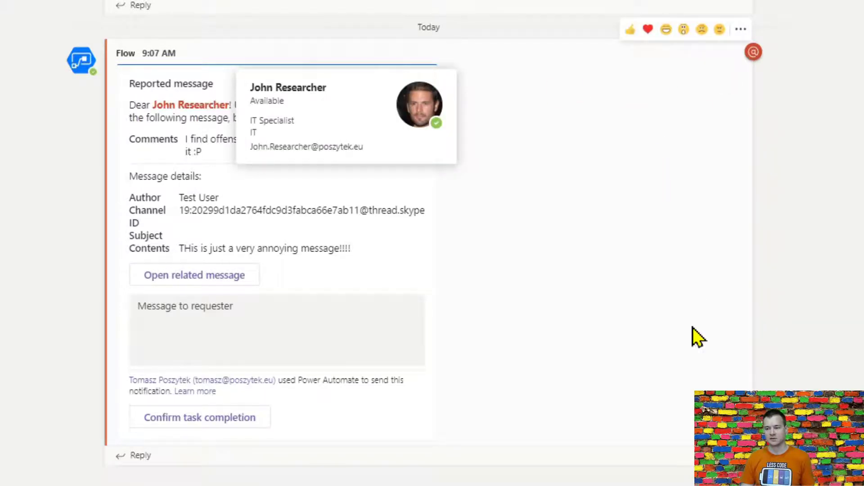
click(249, 324)
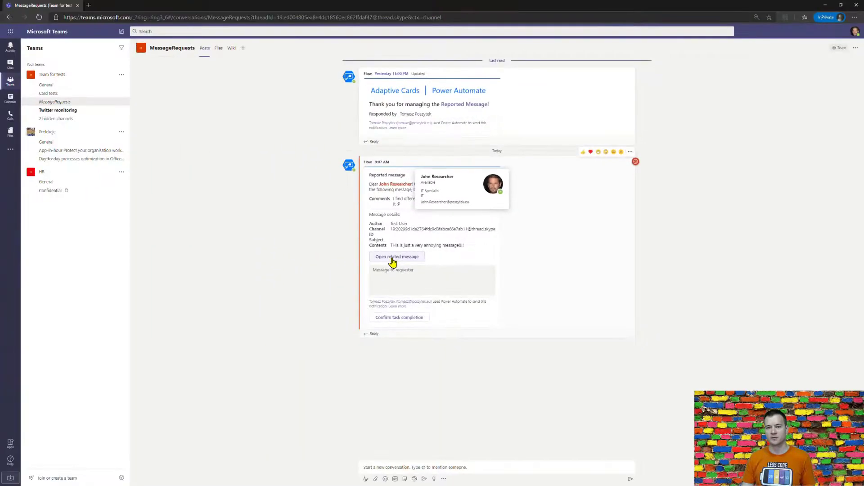
click(392, 257)
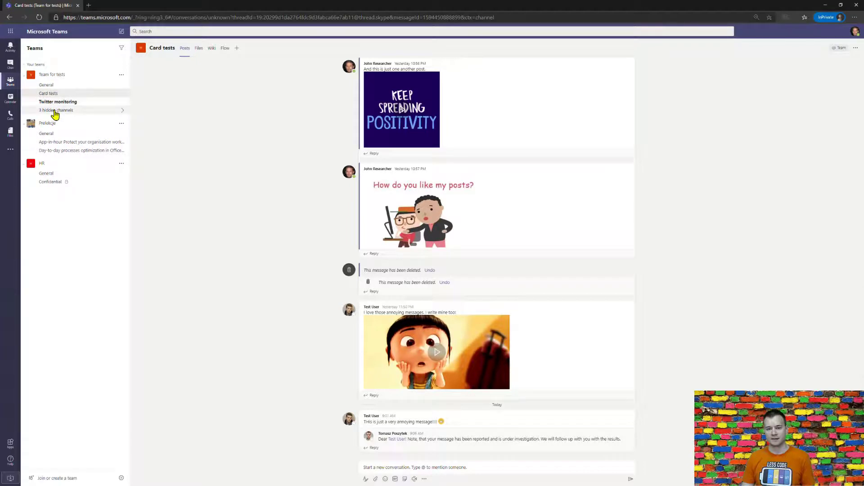
click(54, 111)
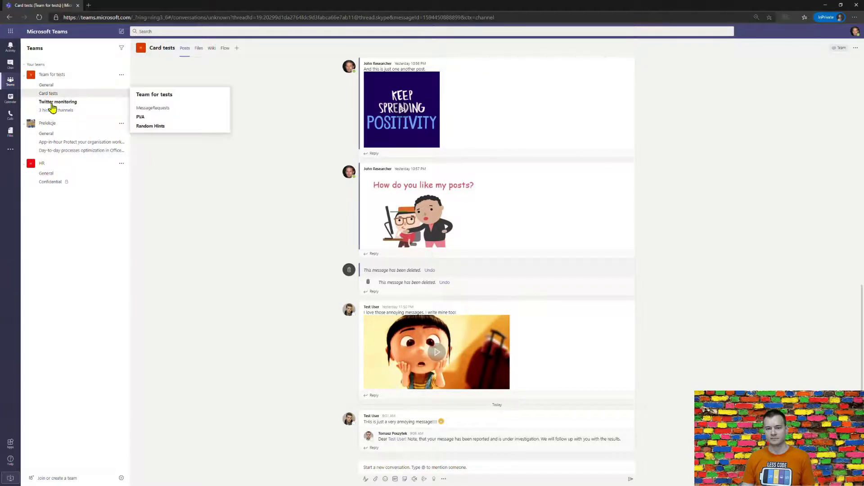
click(144, 109)
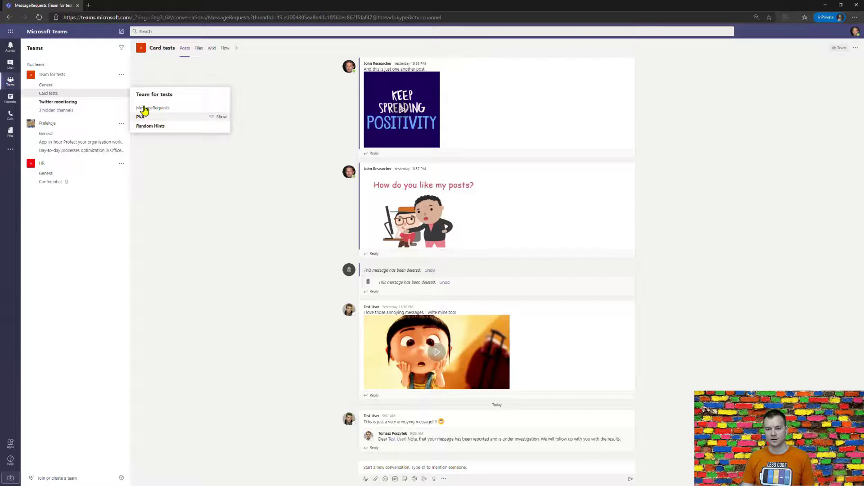
click(144, 109)
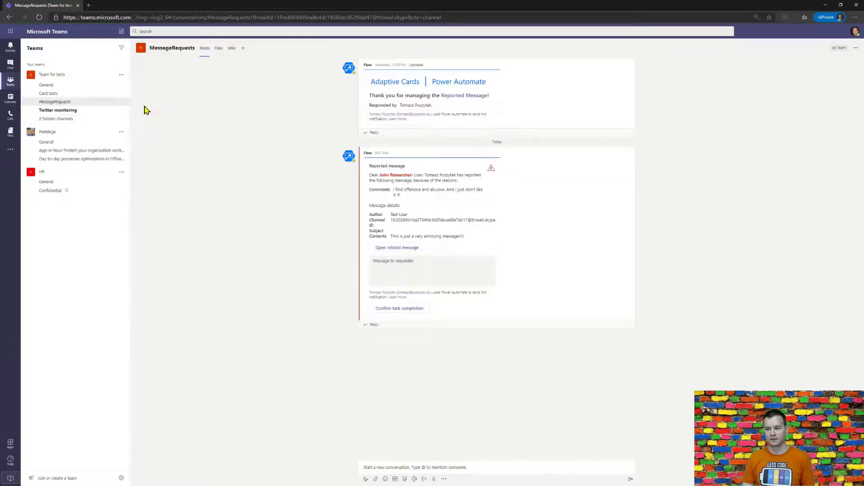
Enter the requester note 'User contacted. WOn't do again.' and confirm task completion
click(441, 268)
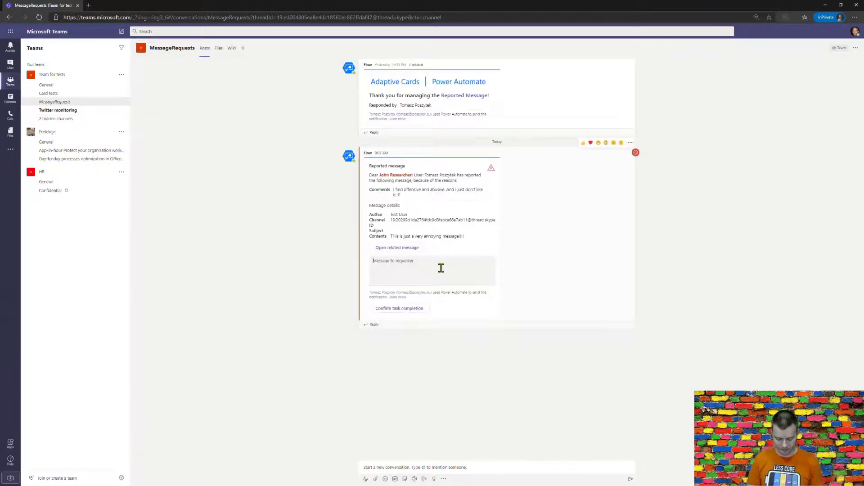
text(User contacted. )
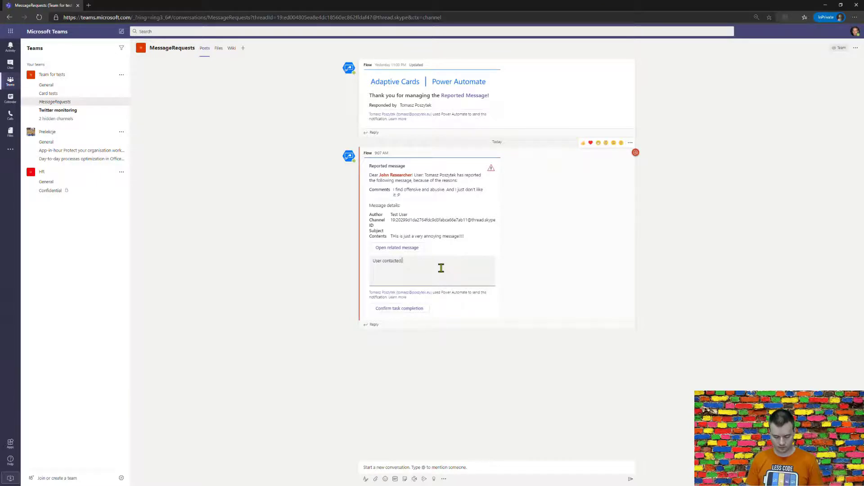
text(WOn't do )
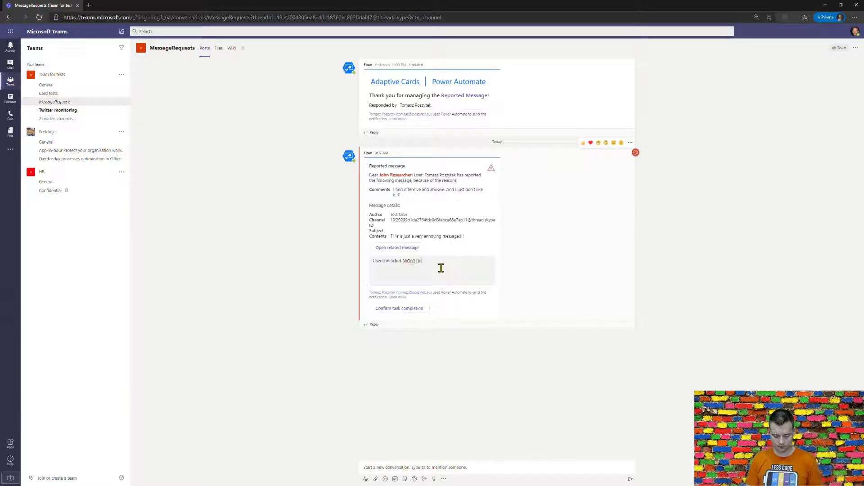
text(again.)
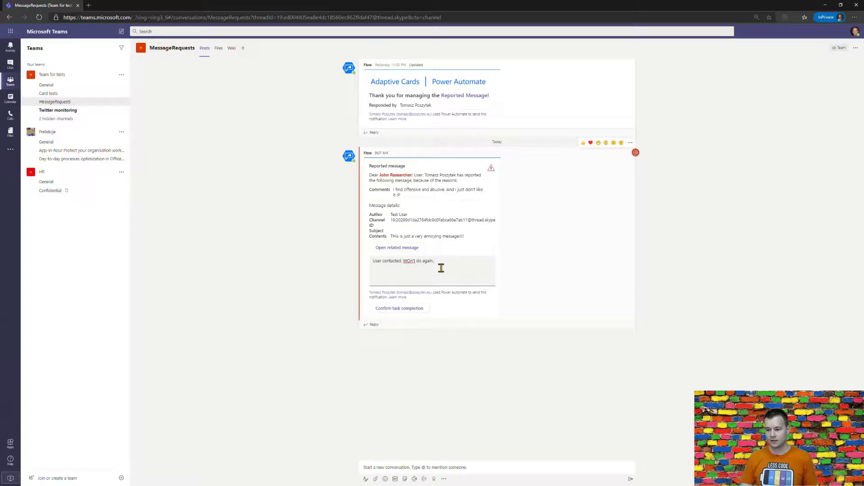
click(415, 310)
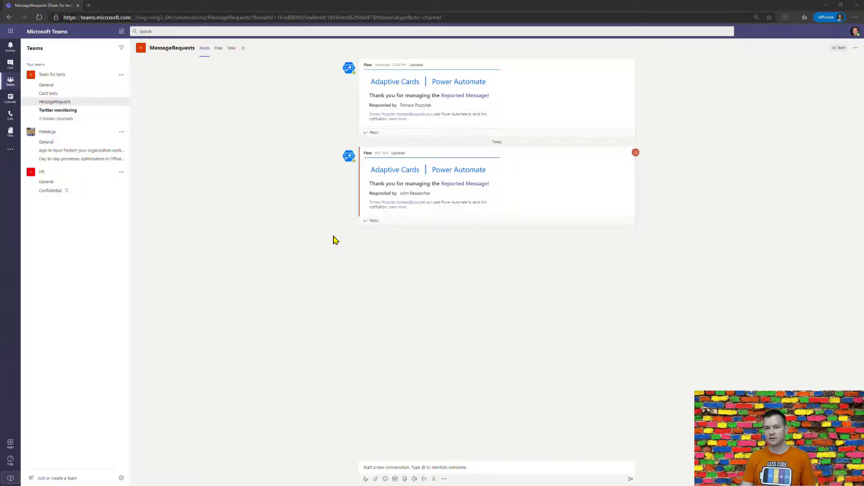
key(alt+Tab)
Add a TextBlock and a FactSet below the title of the Adaptive Cards Designer sample card
click(280, 10)
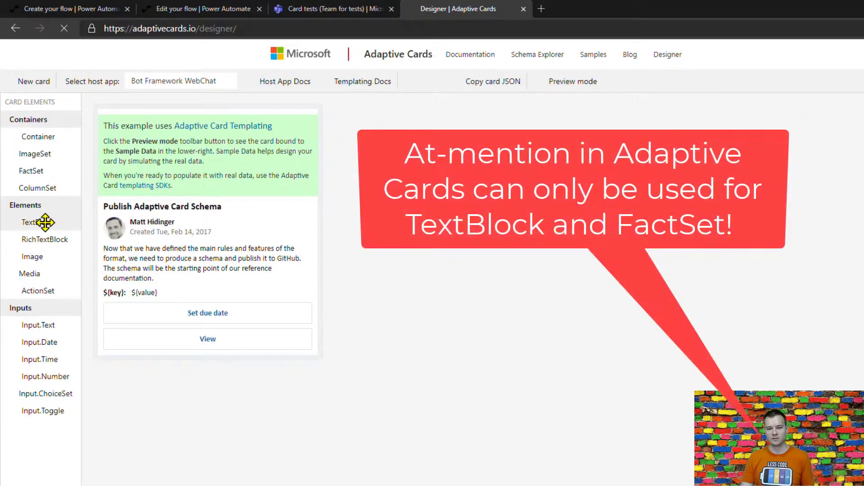
drag(45, 222, 164, 220)
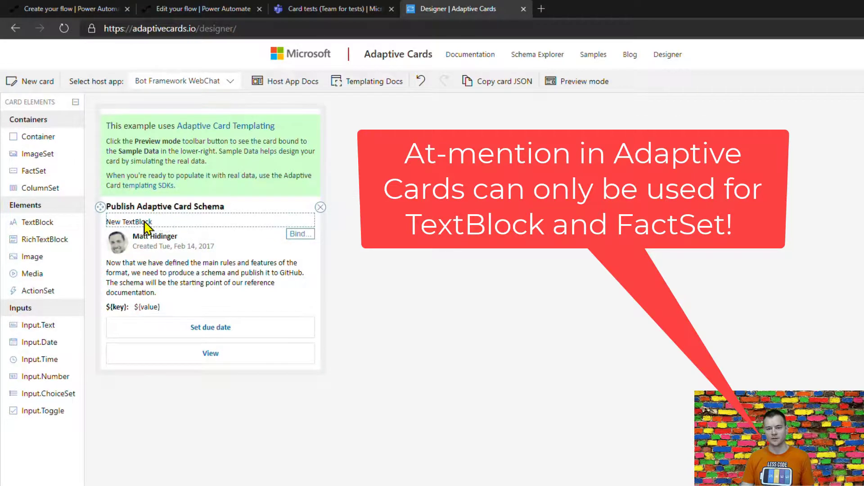
drag(40, 171, 151, 246)
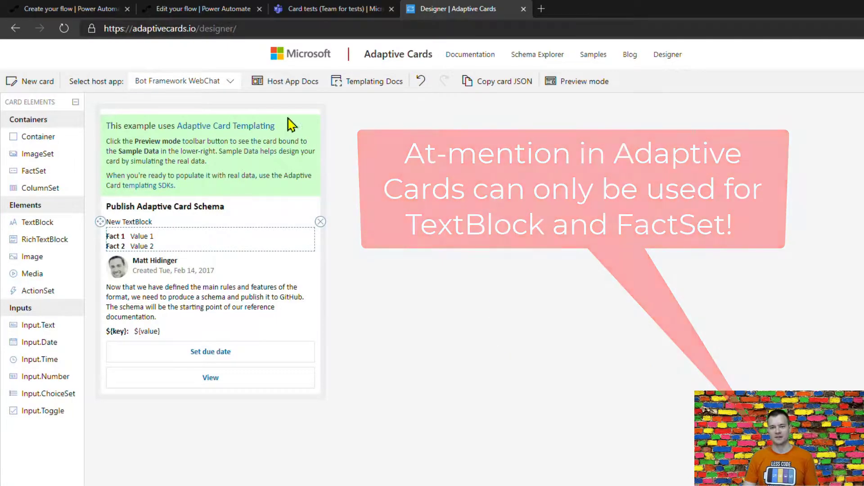
click(181, 11)
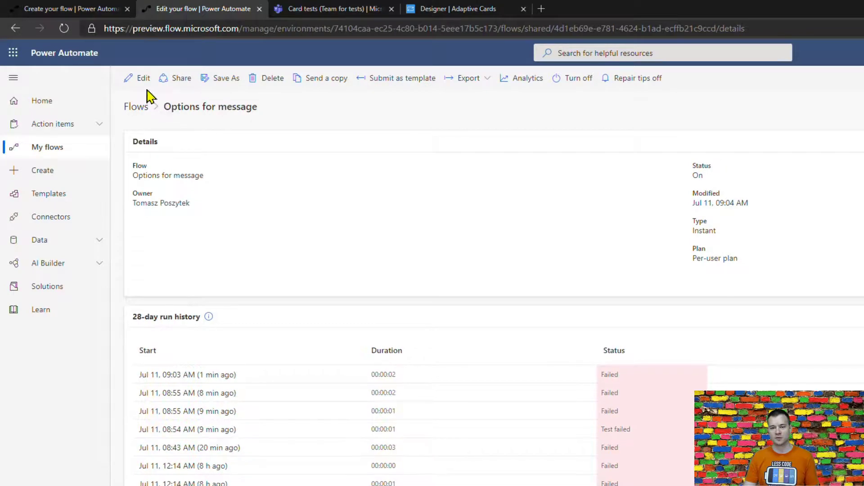
Open the 'Options for message' flow in the designer from its details page
click(137, 77)
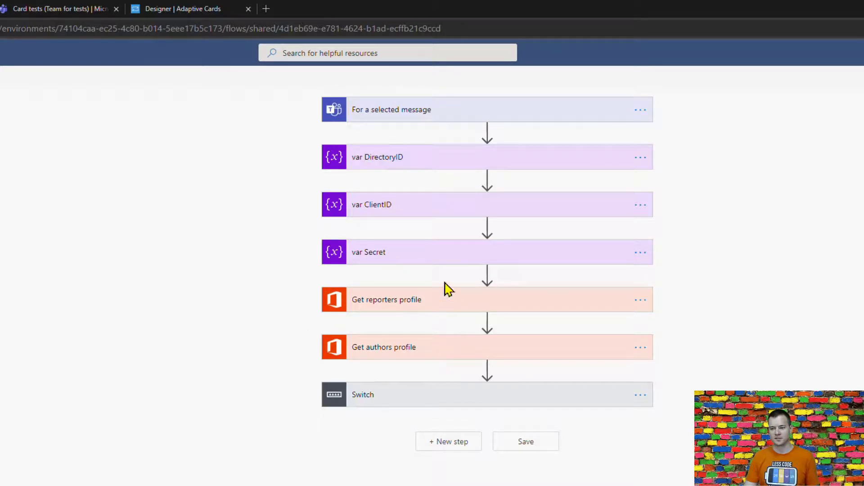
Expand the Switch step and its ac ReportMessage case
click(454, 401)
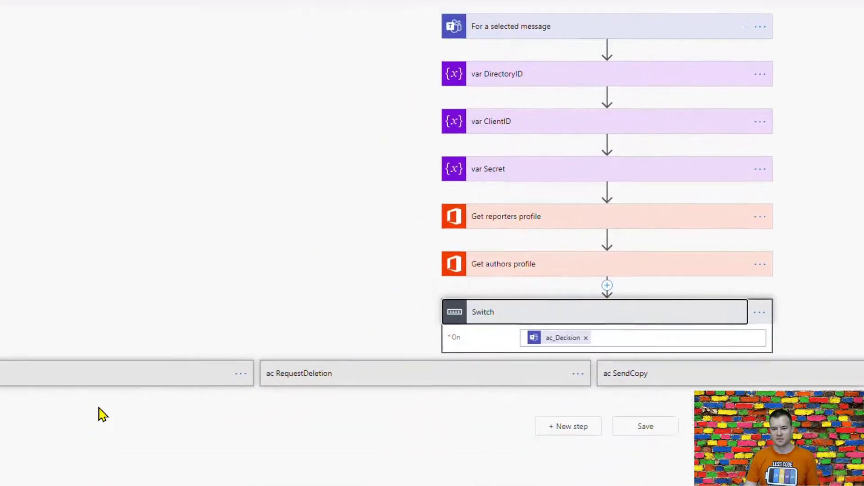
click(83, 378)
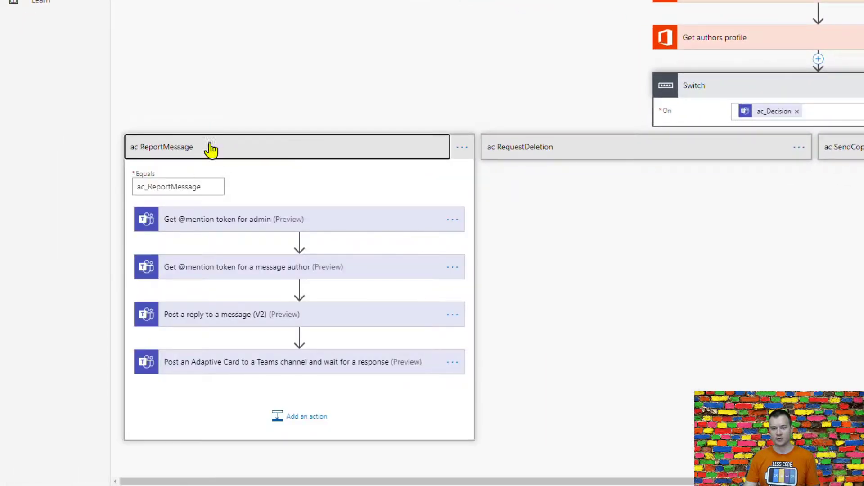
scroll(256, 59, down, 1)
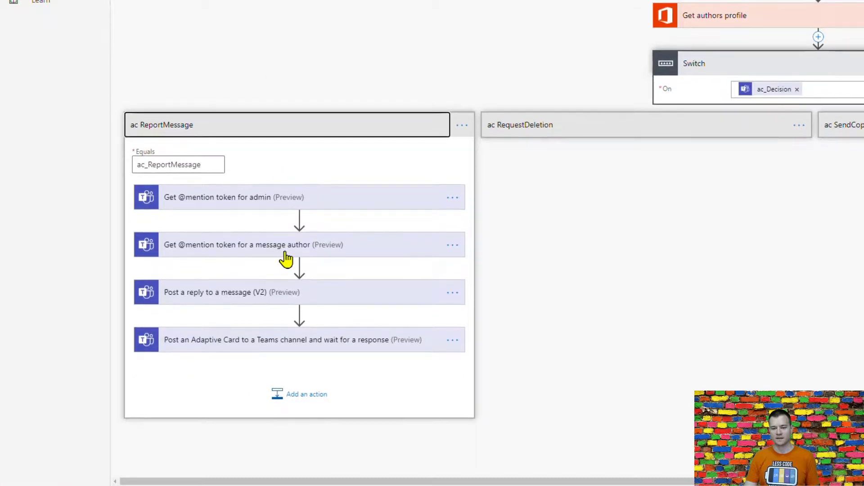
click(260, 208)
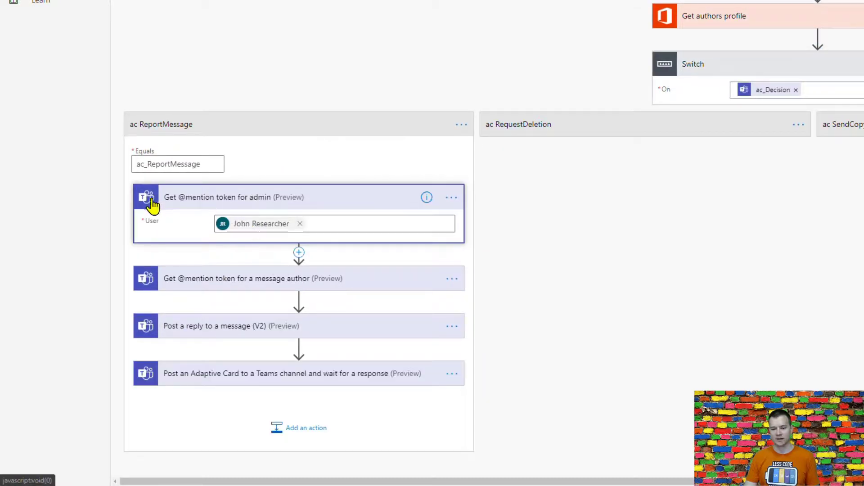
click(238, 278)
scroll(247, 231, down, 3)
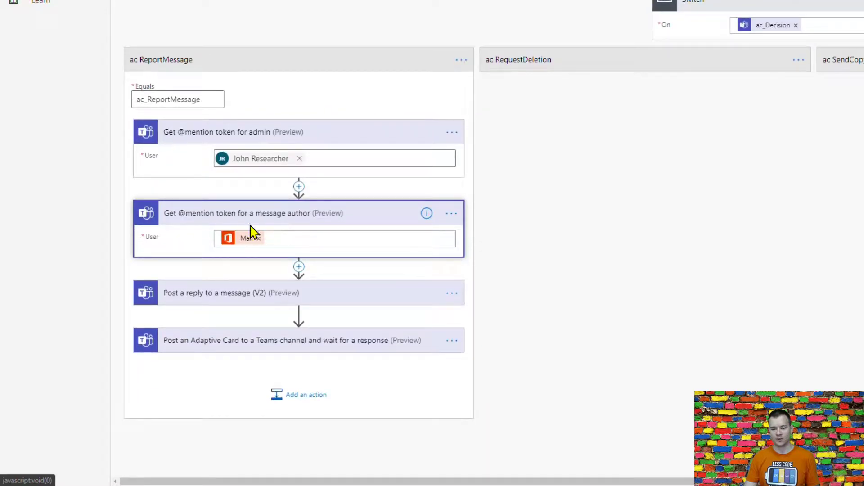
click(252, 294)
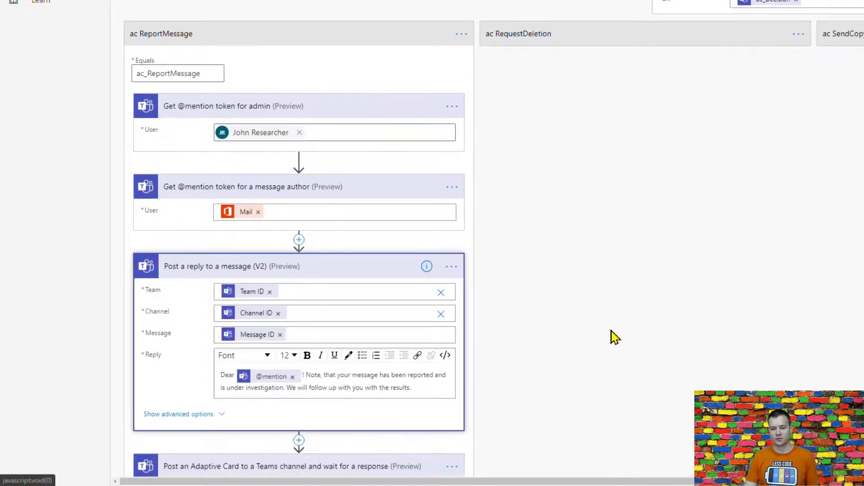
scroll(615, 337, down, 3)
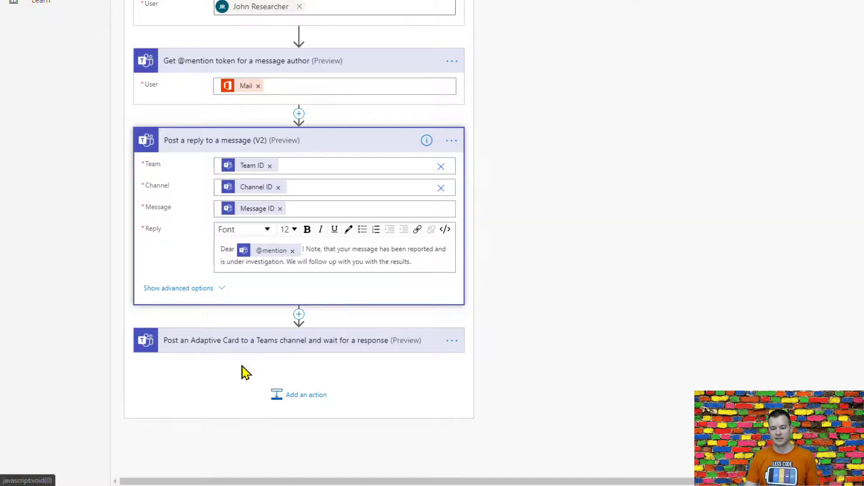
click(241, 342)
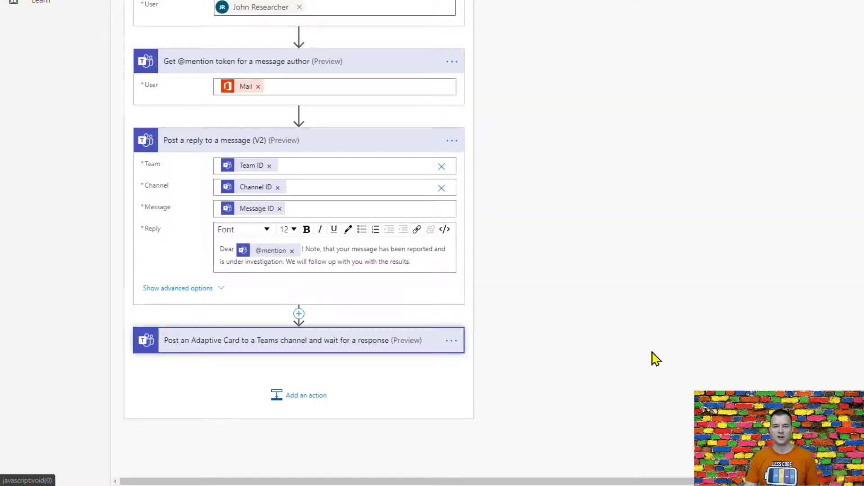
scroll(653, 358, down, 10)
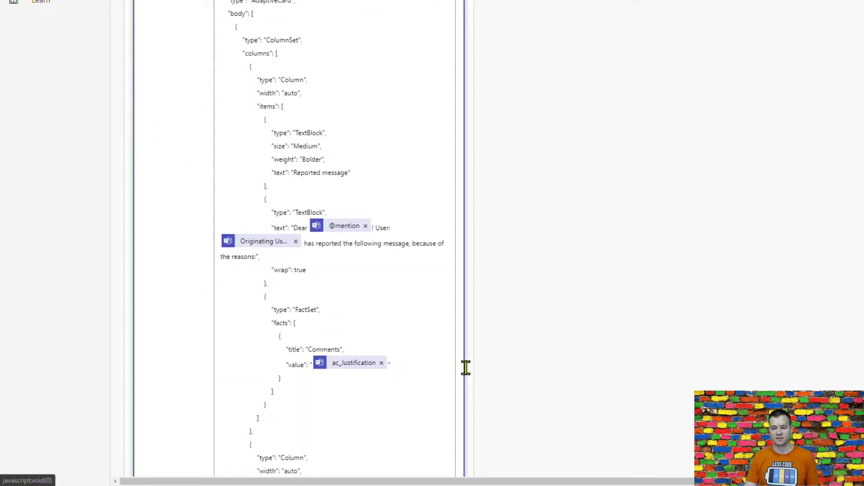
drag(308, 228, 385, 226)
click(384, 226)
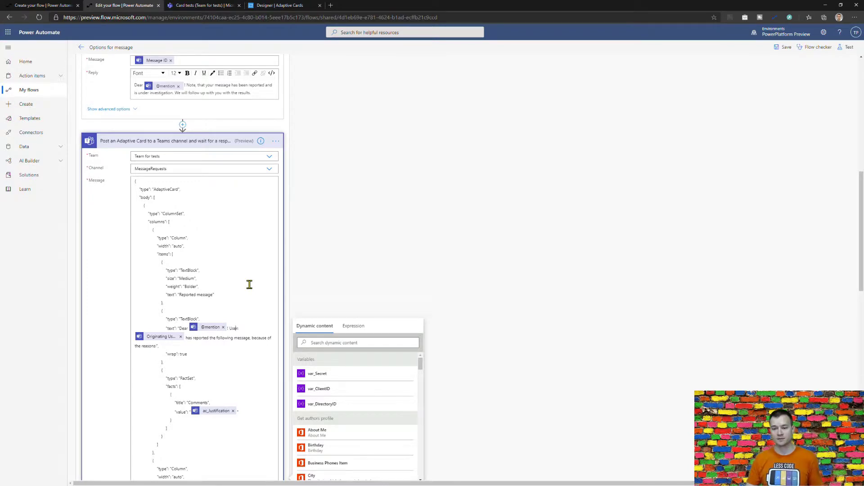
click(195, 85)
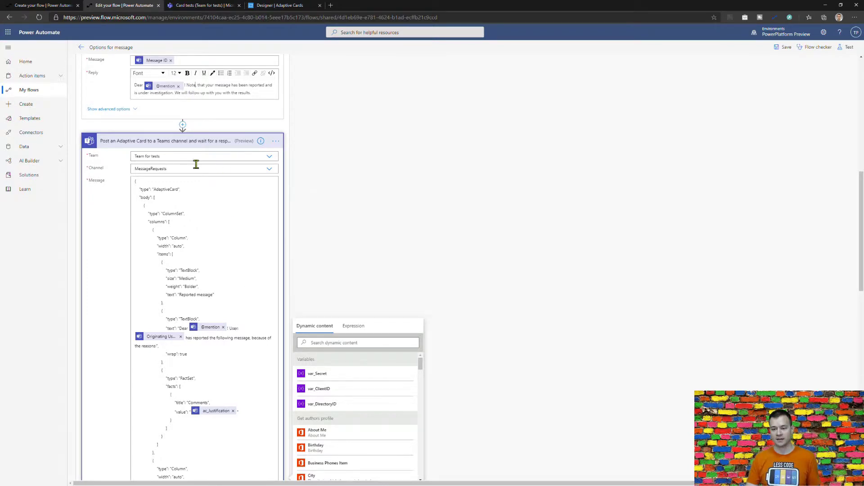